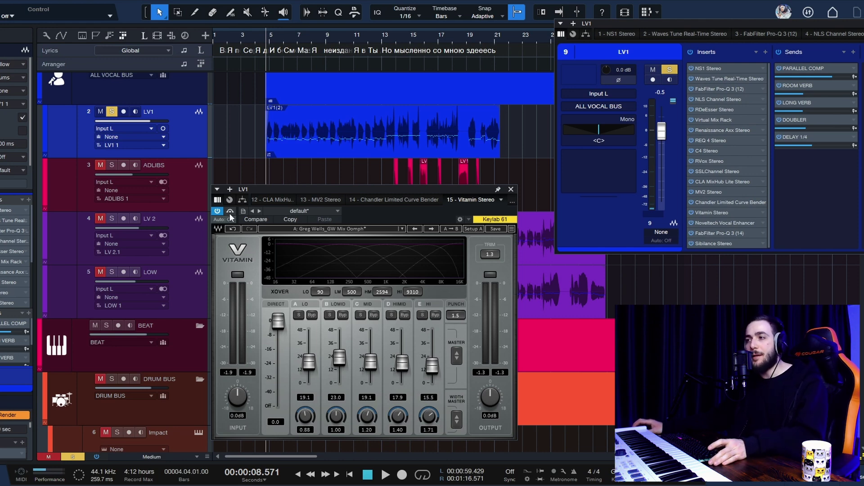
- Play the soloed LV1 vocal and compare its sound with the Vitamin plug-in bypassed and active
key("space")
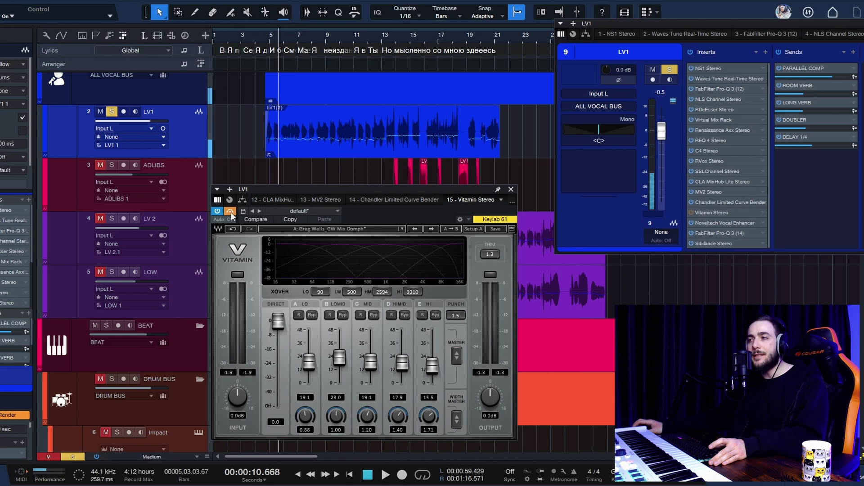
left_click(230, 212)
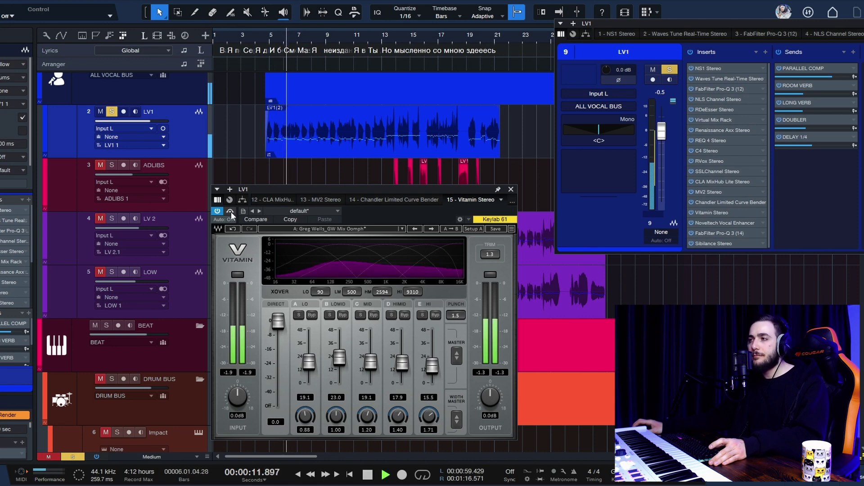
left_click(230, 211)
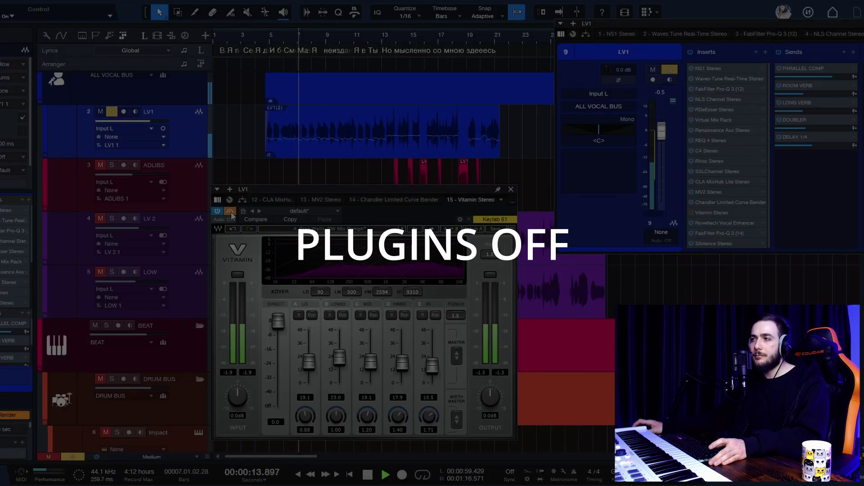
left_click(231, 211)
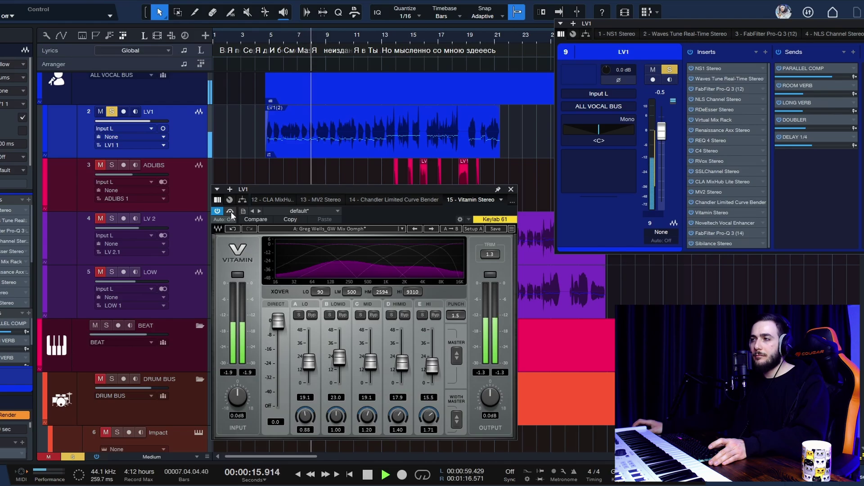
key("space")
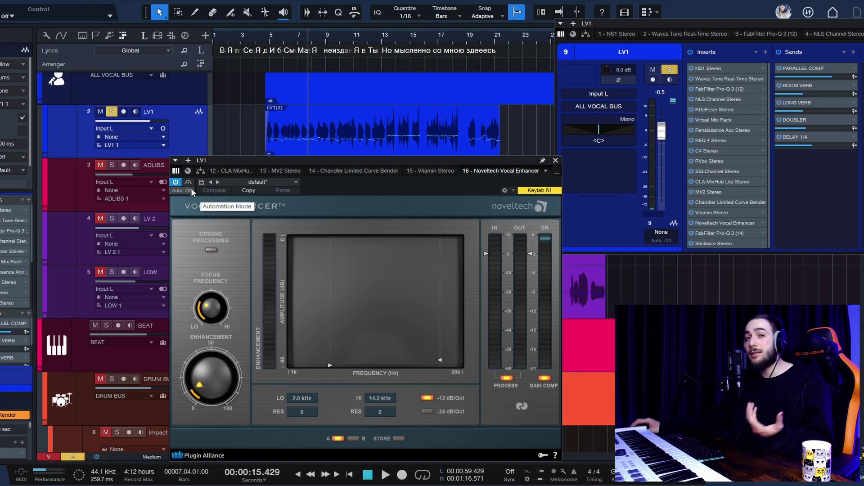
- Play the LV1 vocal and compare its sound with the Noveltech Vocal Enhancer bypassed and active
key("space")
left_click(190, 182)
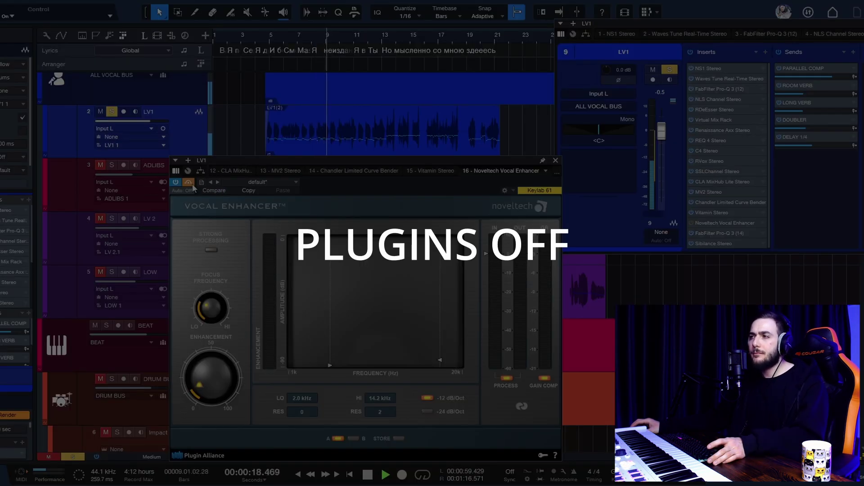
left_click(190, 183)
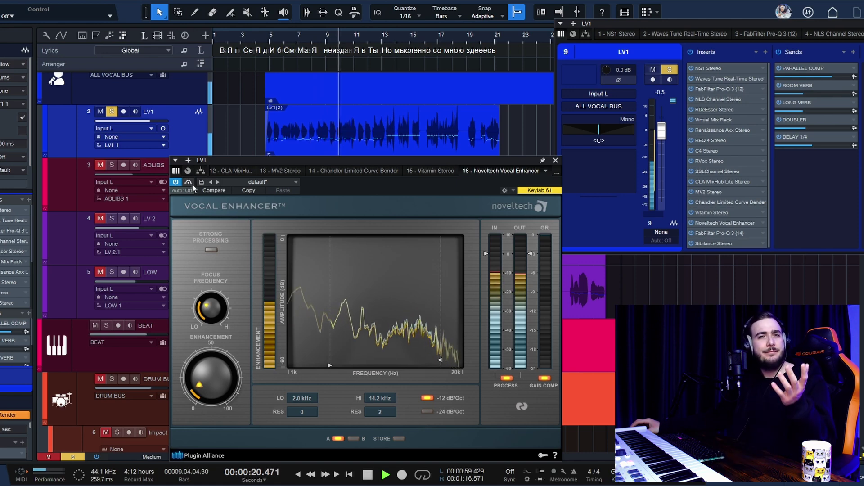
left_click(190, 183)
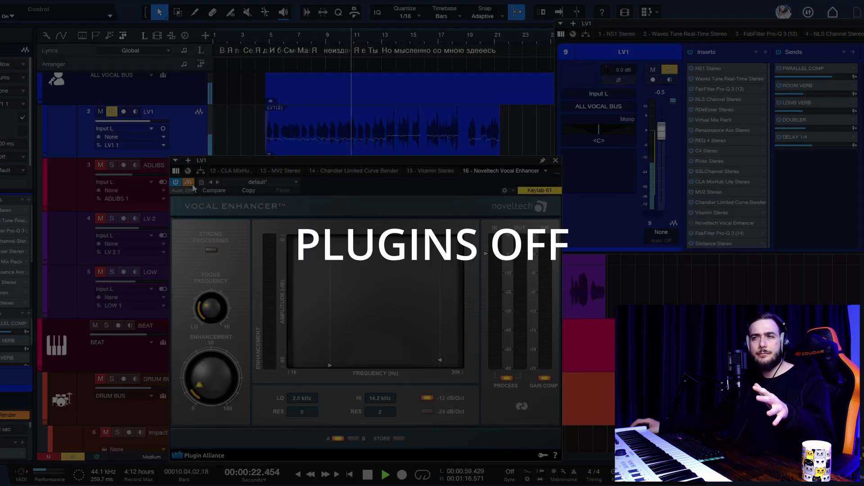
left_click(191, 184)
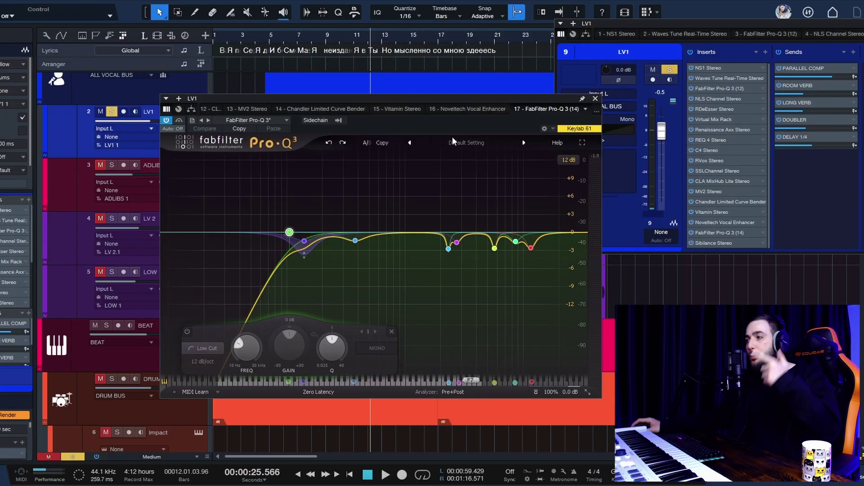
- Examine the CLA-76 settings on the PARALLEL COMP channel and the Doubler4 settings on the DOUBLER channel
mouse_move(463, 247)
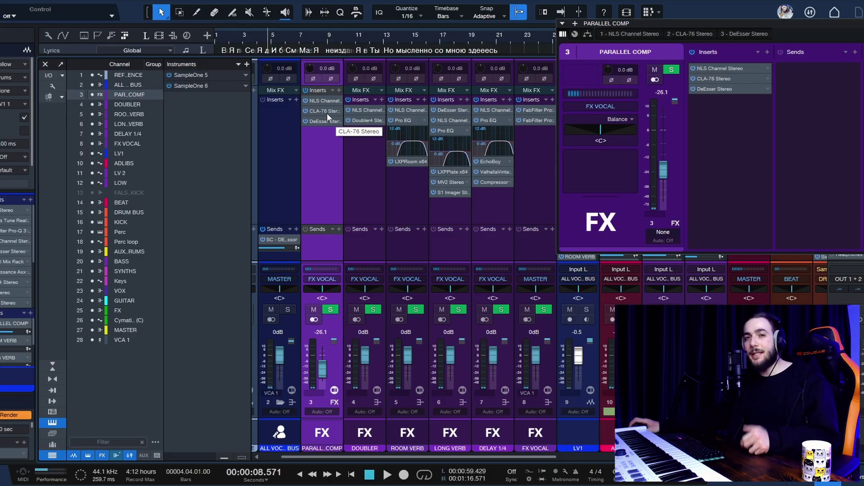
left_click(327, 113)
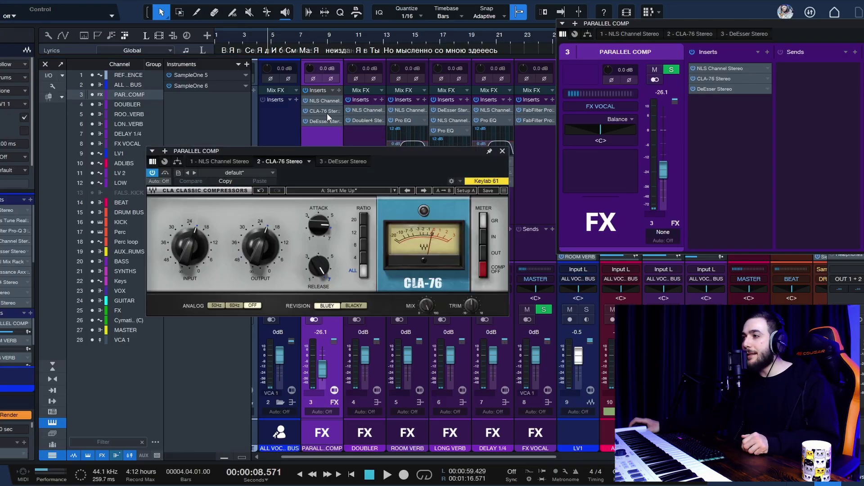
left_click(502, 152)
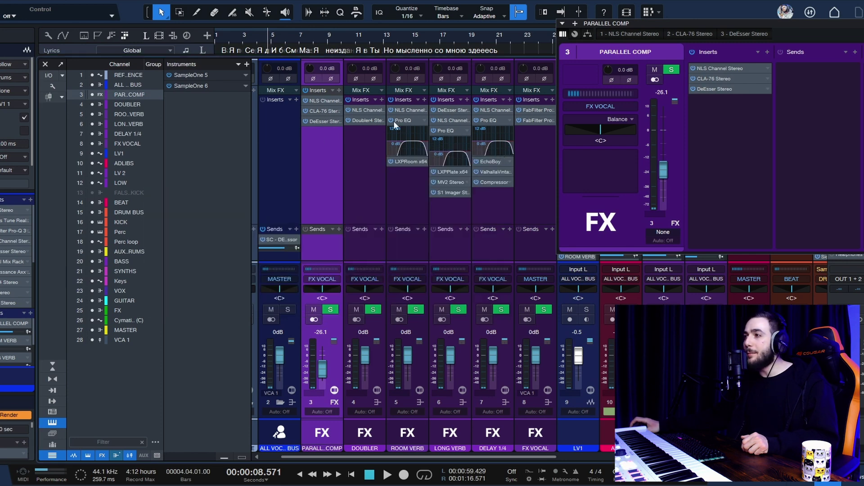
left_click(362, 120)
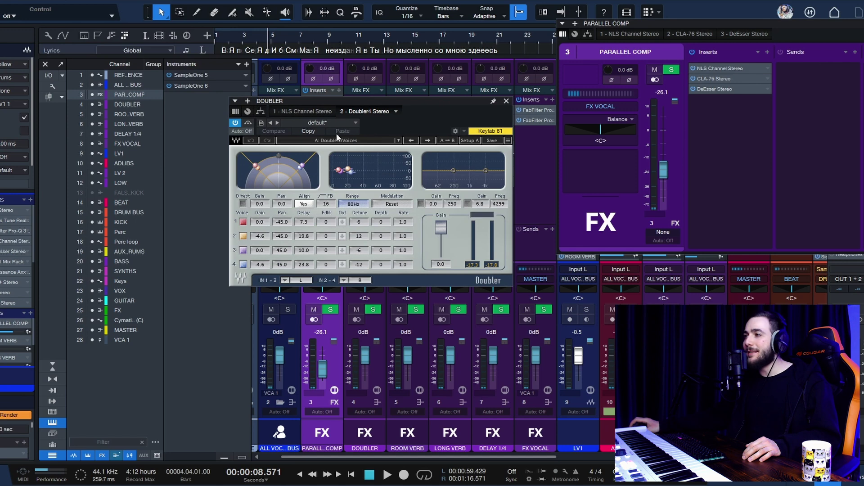
left_click(506, 101)
- Examine the LXPRoom reverb on the ROOM VERB channel and the LXPPlate reverb on the LONG VERB channel
left_click(426, 150)
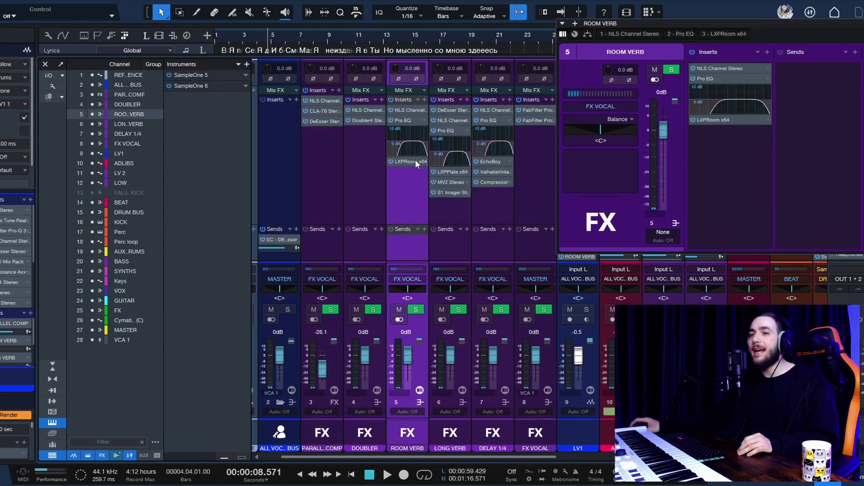
left_click(415, 161)
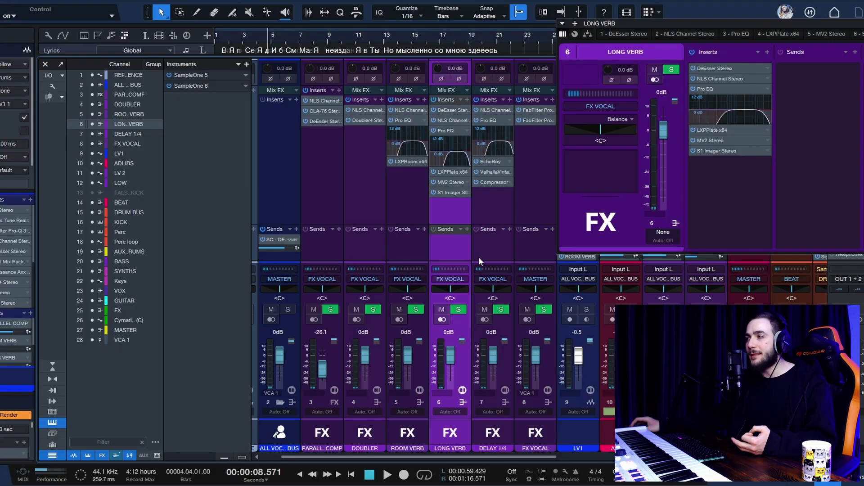
left_click(452, 174)
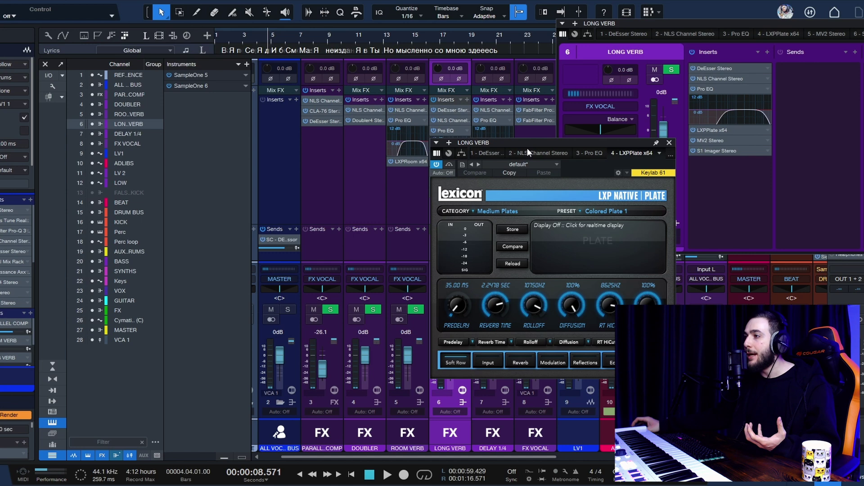
left_click_drag(528, 147, 403, 104)
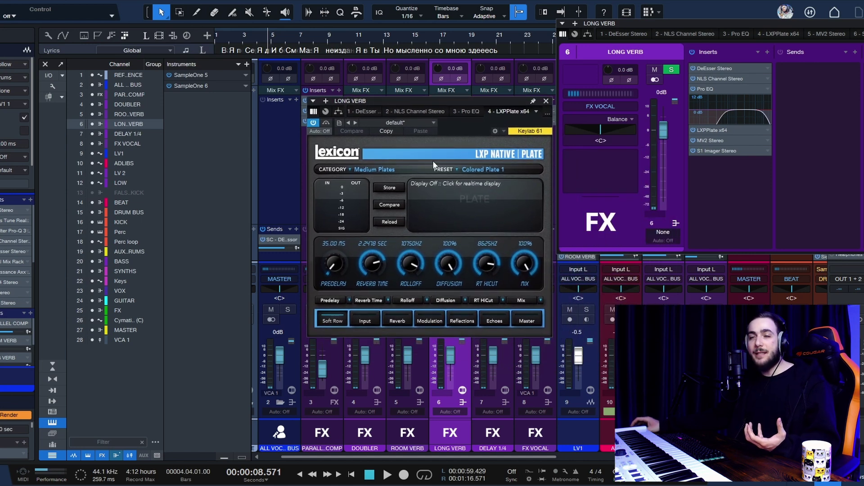
left_click(546, 102)
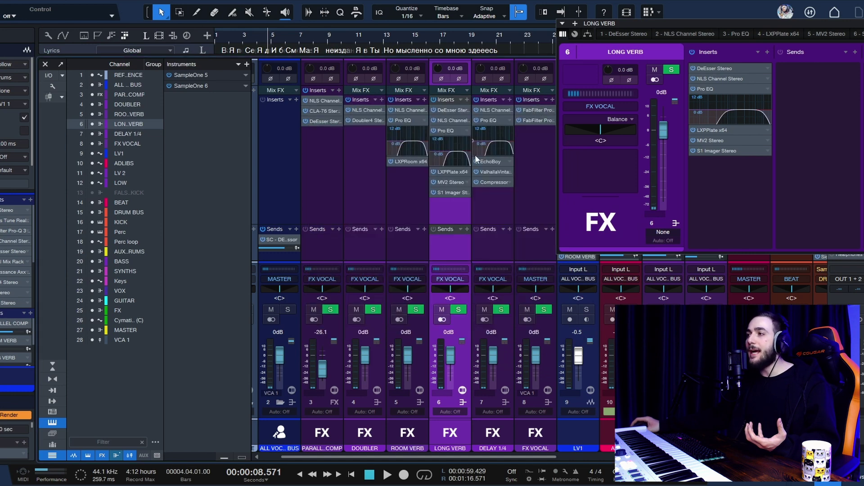
- Examine the MV2 and S1 Imager inserts on the LONG VERB channel
left_click(451, 182)
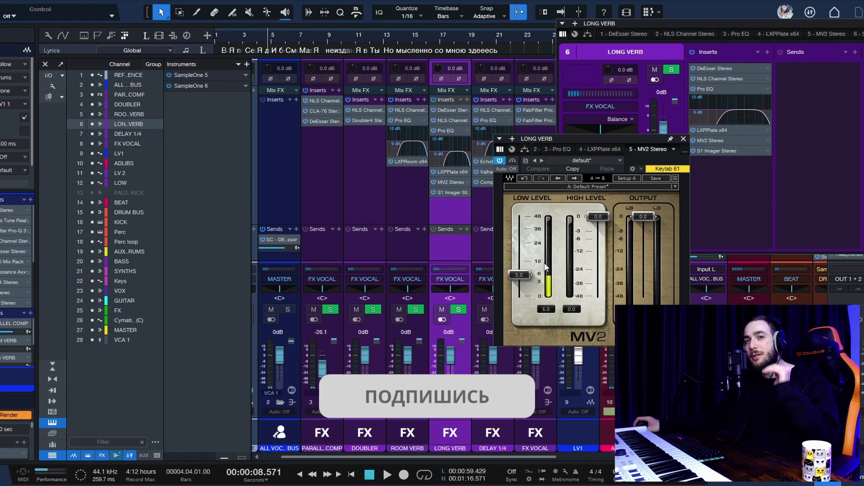
left_click(684, 138)
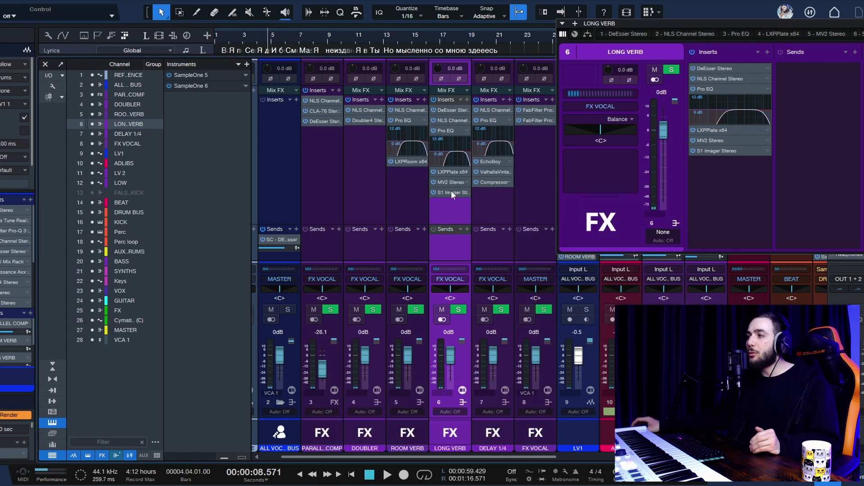
left_click(451, 191)
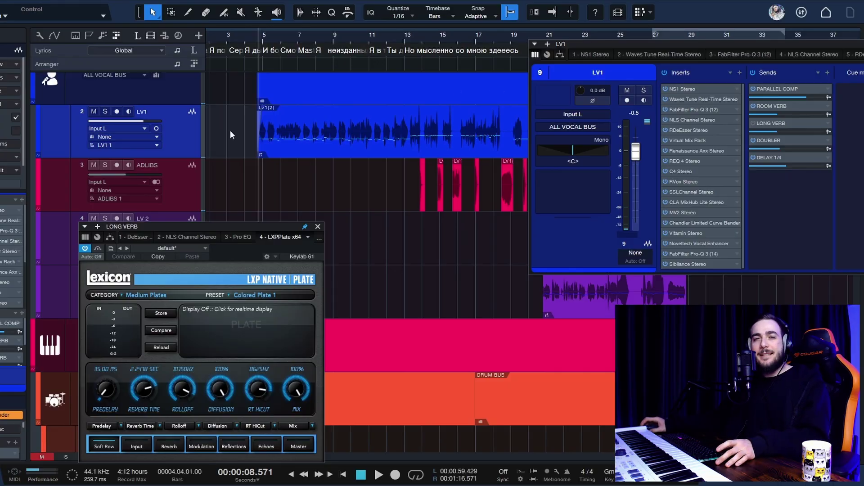
- Solo LV1 during playback, enable its LONG VERB send, and raise the send level to about -10.5
left_click(105, 112)
key("space")
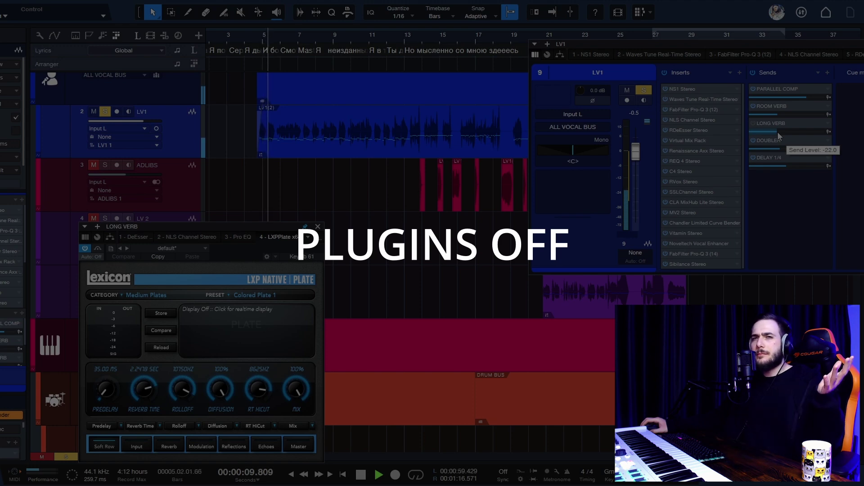
left_click(753, 123)
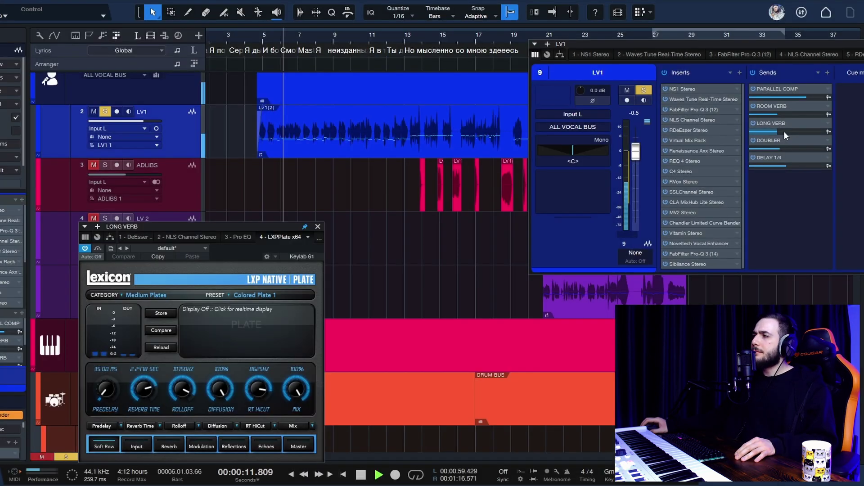
left_click_drag(784, 131, 795, 134)
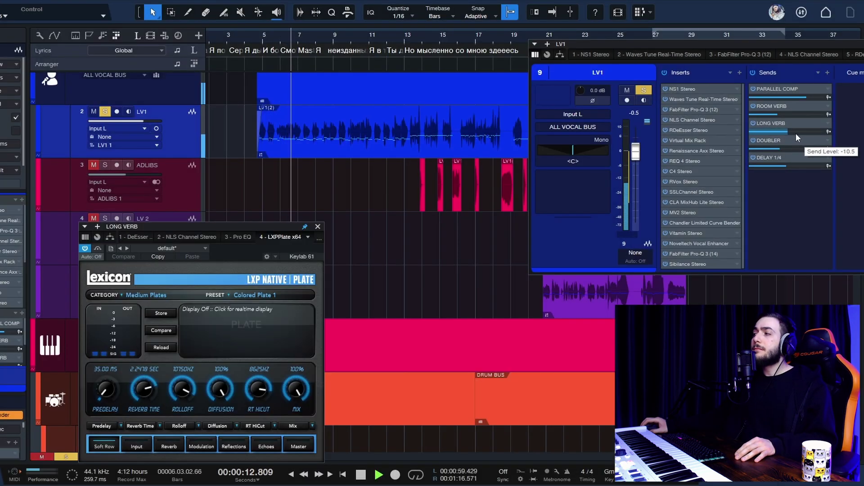
- Compare the vocal with the LONG VERB send off and on, raise its level again, and stop playback
left_click(753, 123)
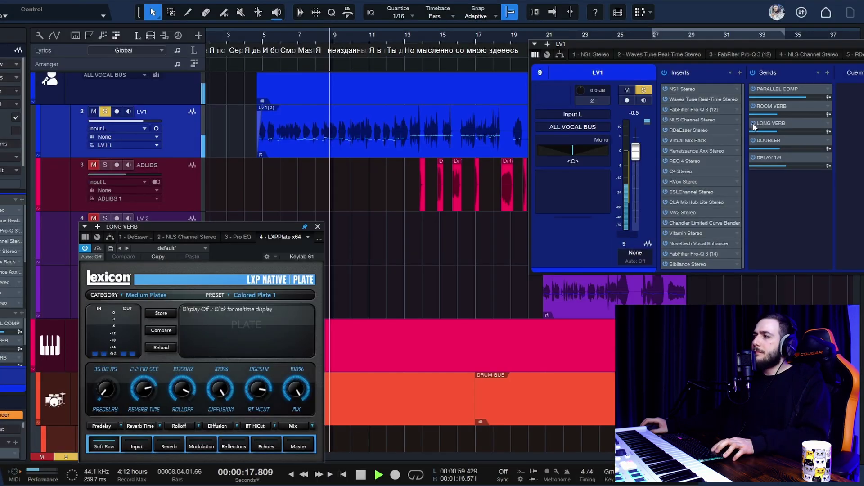
left_click(752, 123)
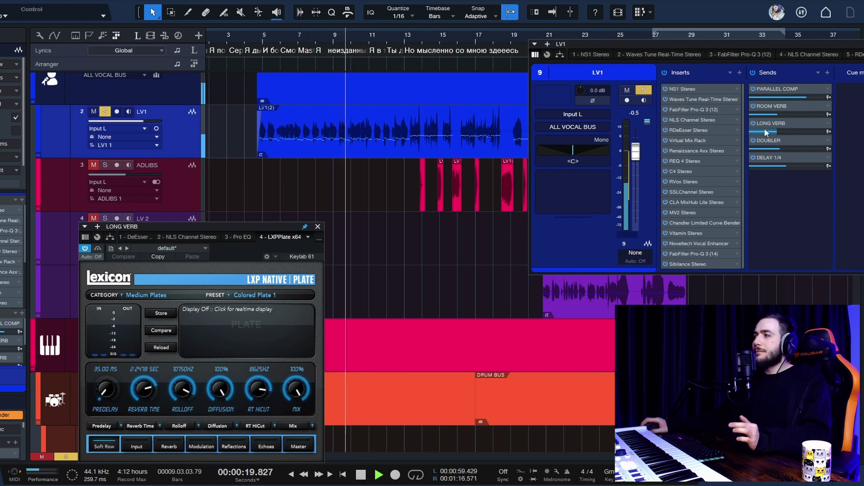
left_click_drag(776, 131, 783, 131)
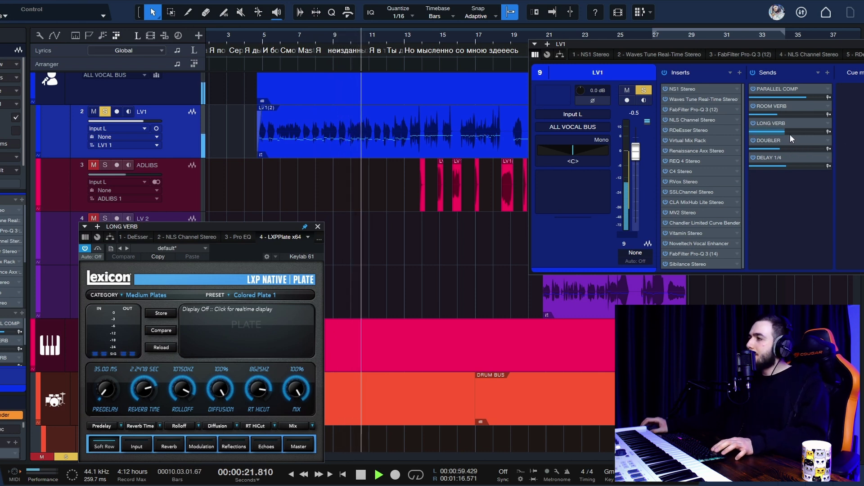
key("space")
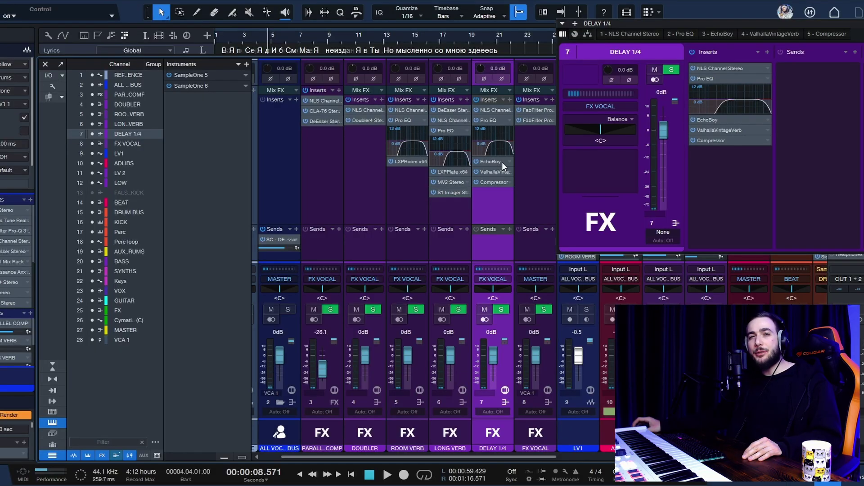
- Examine the EchoBoy and ValhallaVintageVerb inserts on the DELAY 1/4 channel
left_click(501, 162)
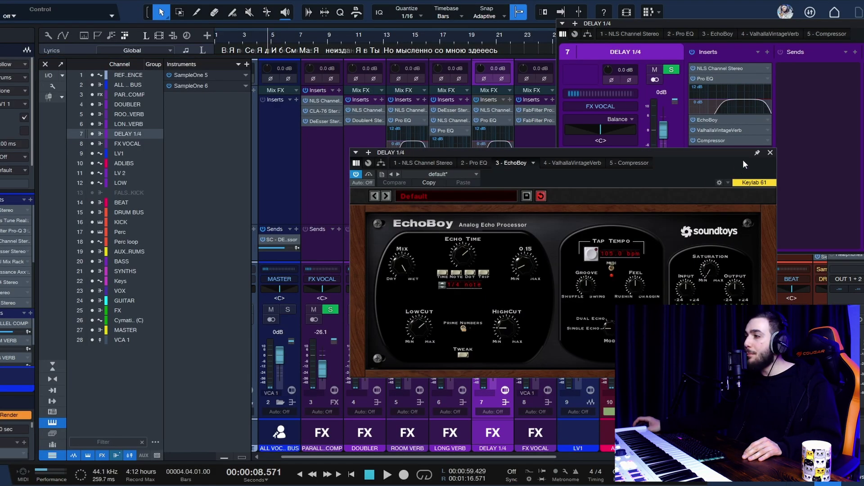
left_click(770, 153)
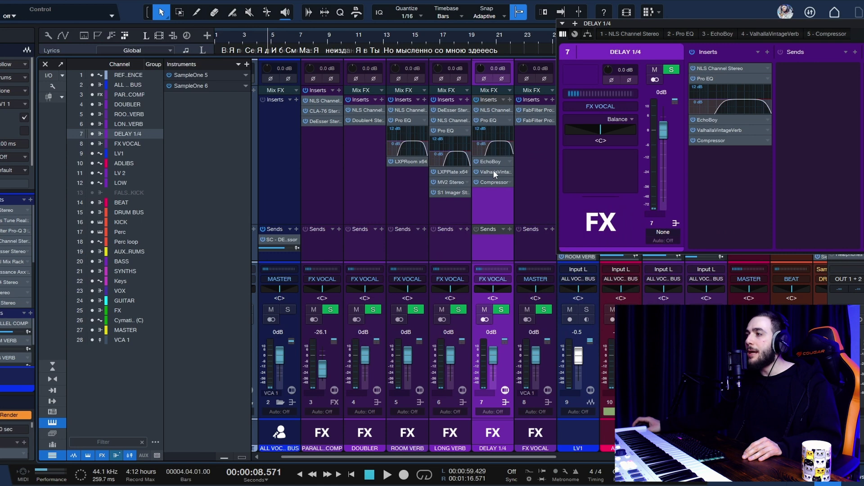
left_click(493, 169)
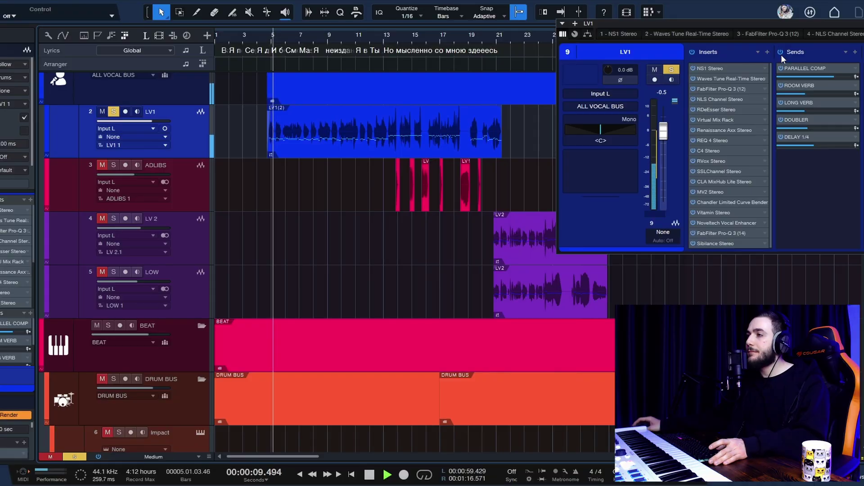
- Compare the playing LV1 vocal with all its sends off and on, unsolo the track, and stop playback
left_click(780, 52)
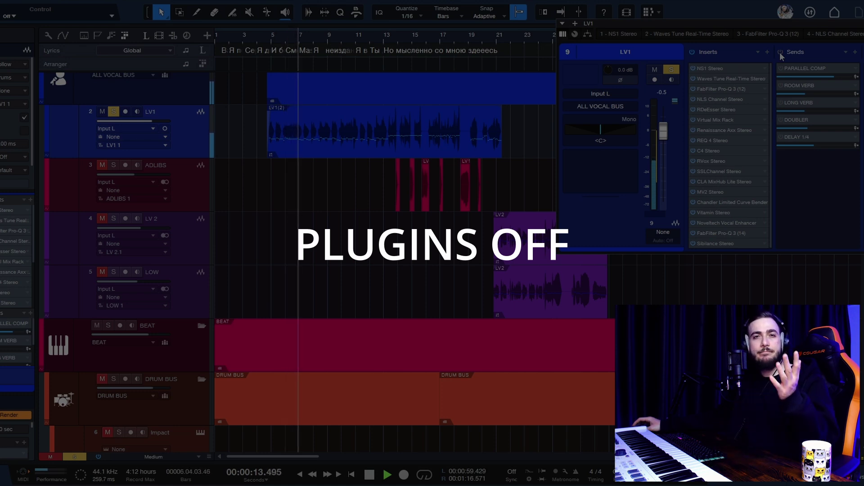
left_click(780, 52)
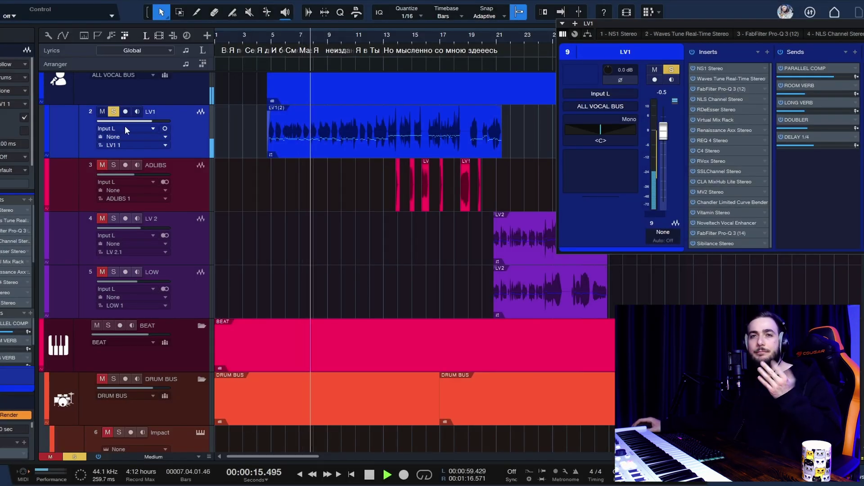
left_click(114, 112)
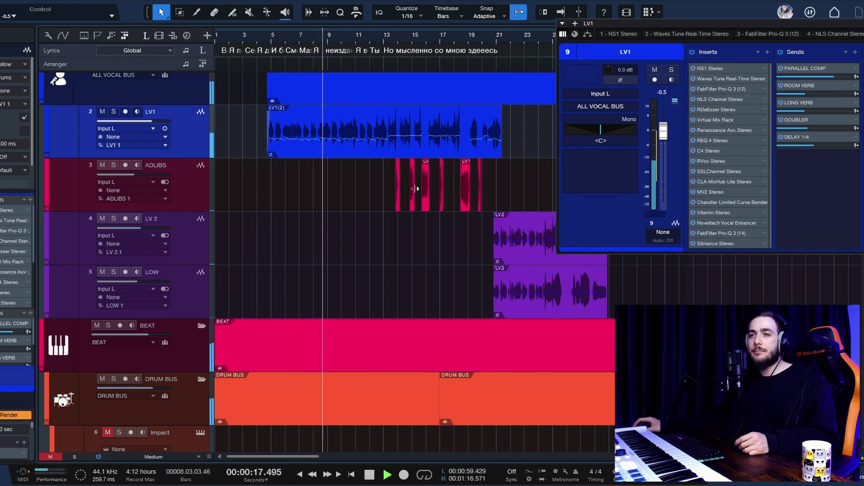
key("space")
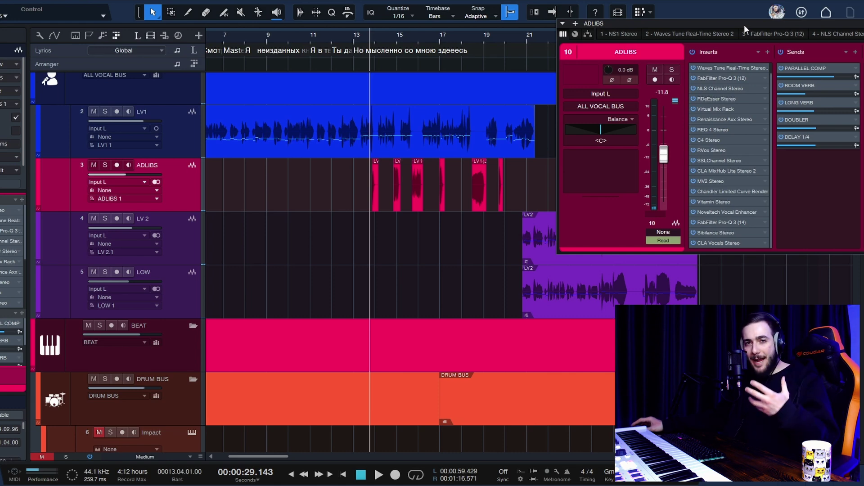
- Open the CLA Vocals insert on the ADLIBS channel, clear its window off the track controls, and solo ADLIBS
double_click(728, 244)
left_click_drag(642, 28, 303, 108)
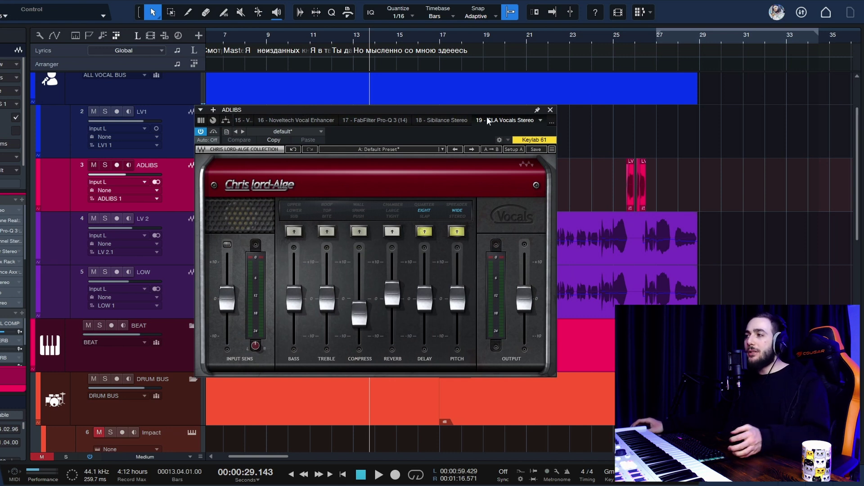
left_click_drag(487, 117, 711, 112)
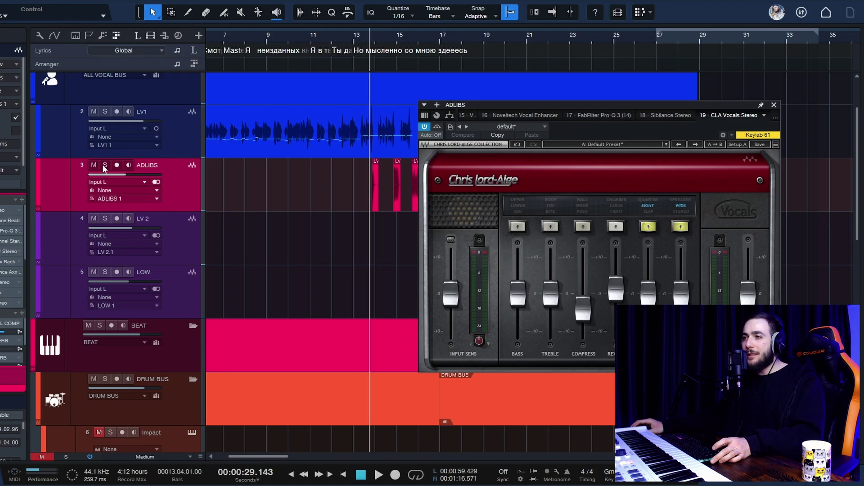
left_click(105, 165)
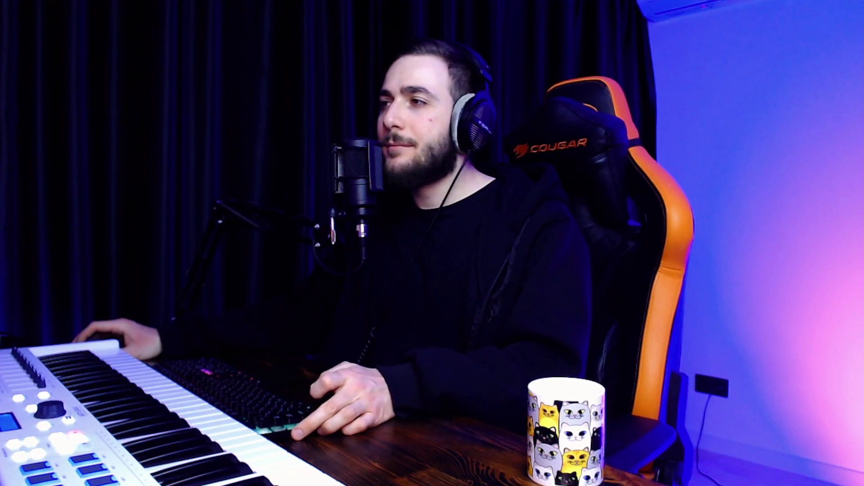
- Compare the ADLIBS vocal with CLA Vocals bypassed and active during playback, and audition it unsoloed in the mix
left_click(437, 127)
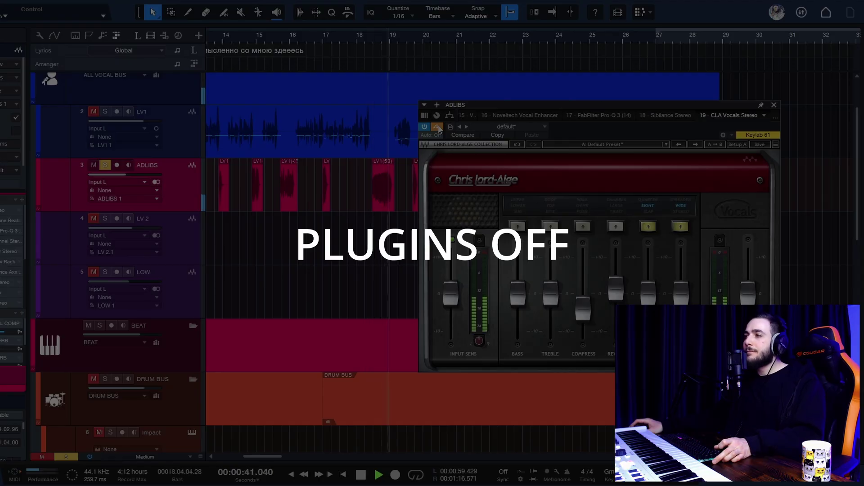
key("space")
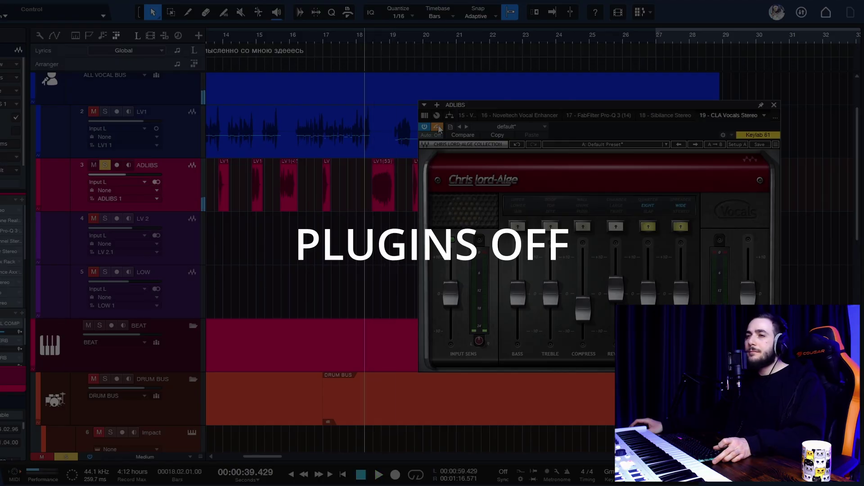
left_click(437, 128)
key("space")
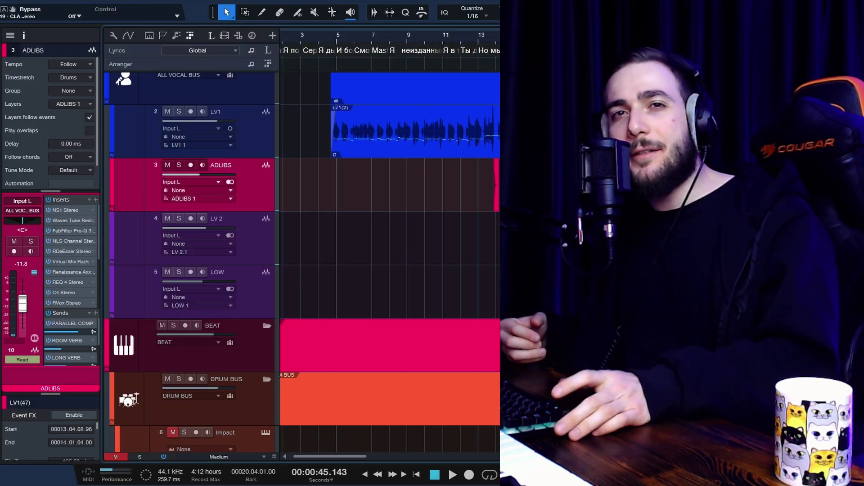
key("space")
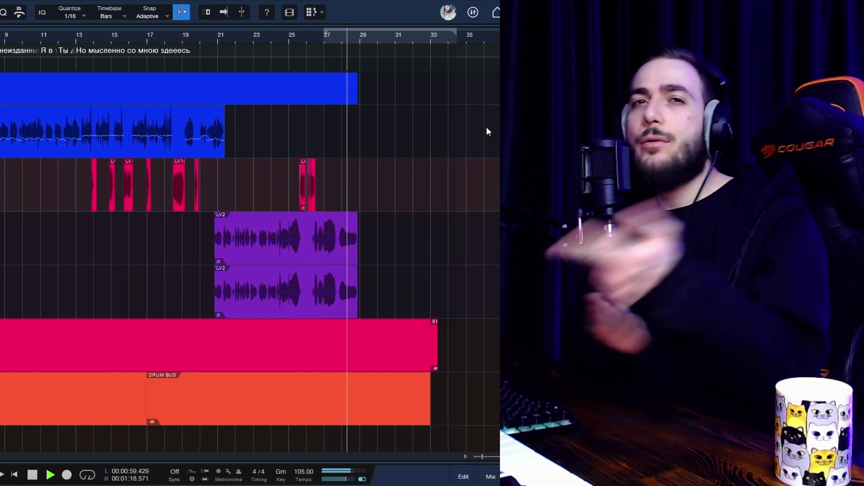
key("space")
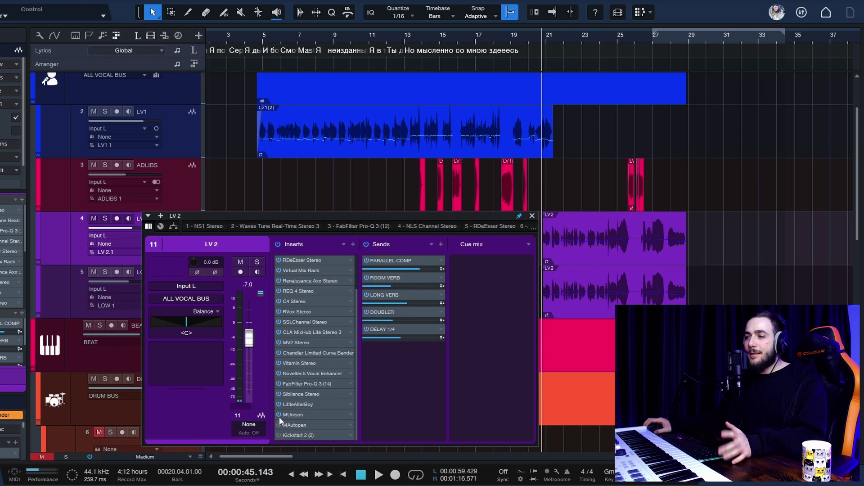
- Audition LV 2 with its LittleAlterBoy and MUnison inserts off, switch LittleAlterBoy back on, and view its settings
left_click(279, 404)
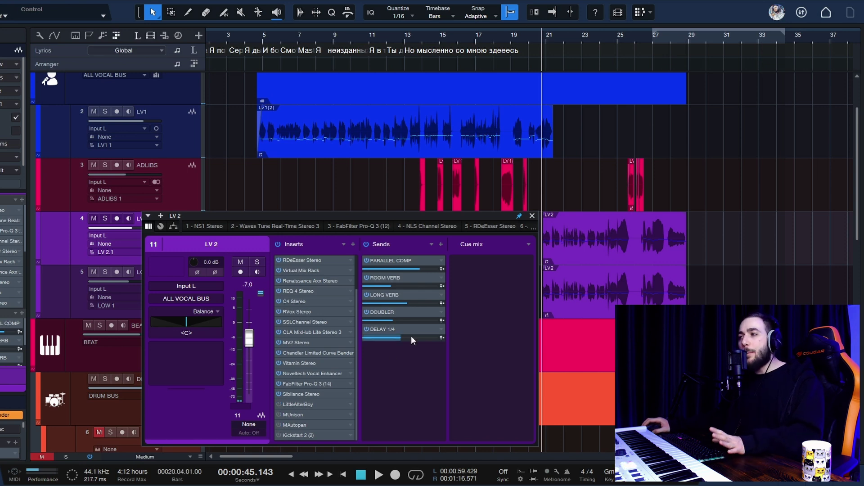
key("space")
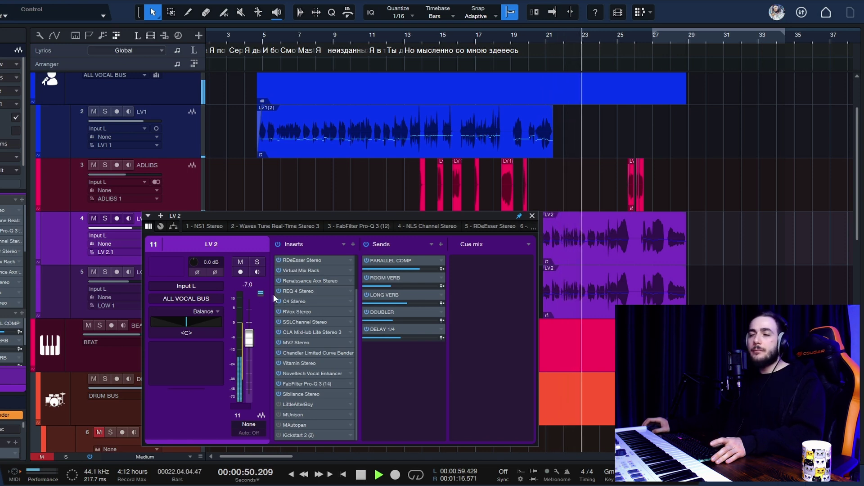
key("space")
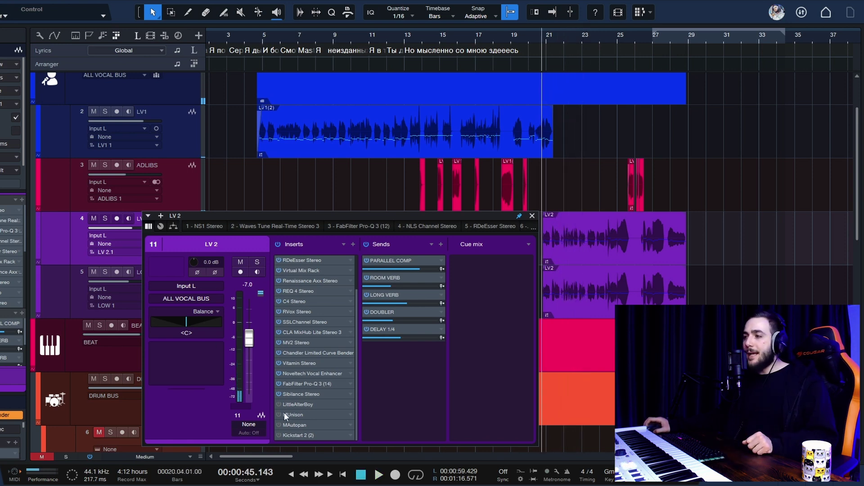
left_click(299, 403)
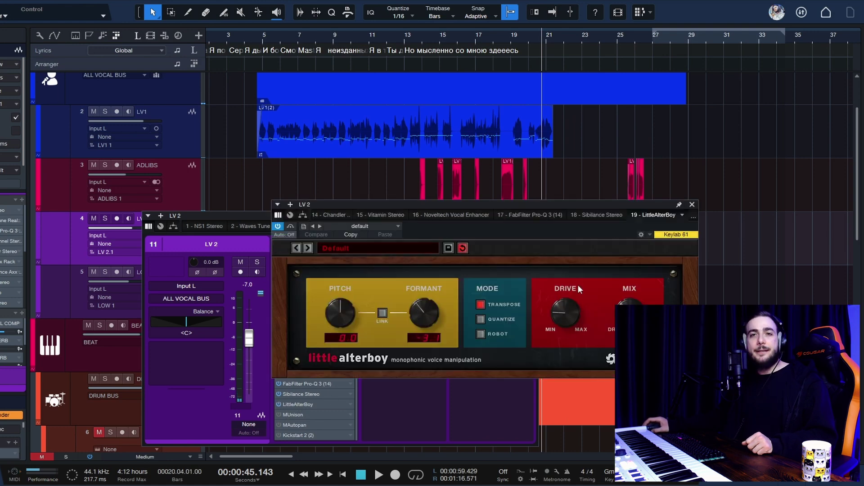
left_click(692, 204)
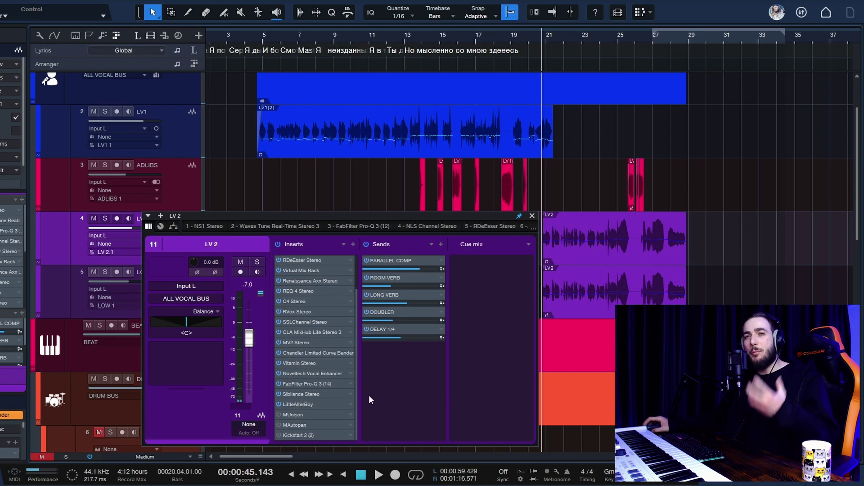
- Enable the MUnison insert on LV 2 and adjust its Choir Depth during playback
left_click(314, 415)
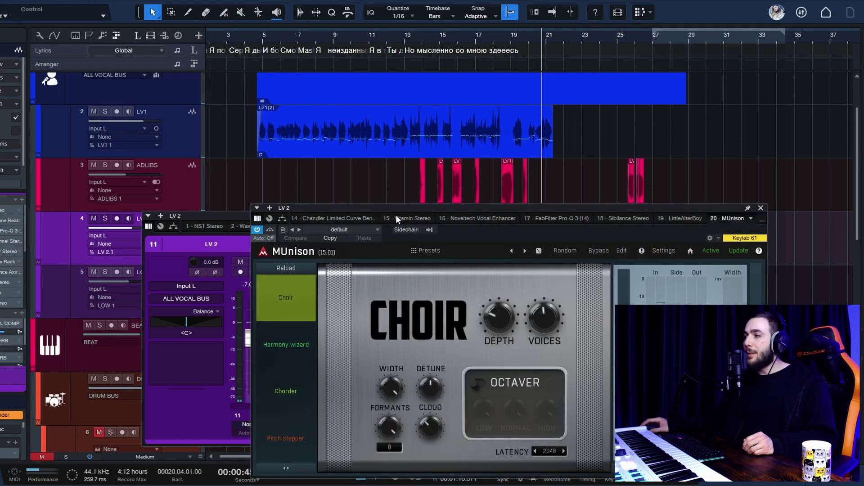
left_click_drag(395, 214, 485, 64)
key("space")
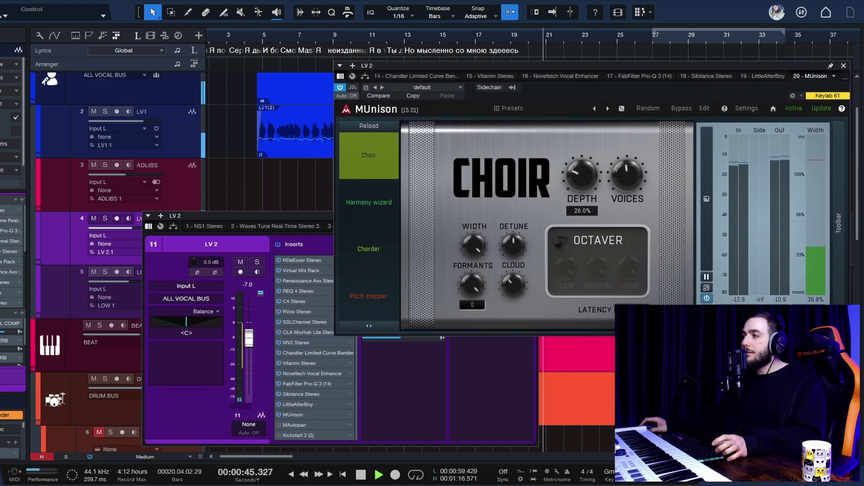
mouse_move(581, 175)
left_mouse_down()
mouse_move(582, 148)
mouse_move(582, 190)
mouse_move(576, 175)
left_mouse_up()
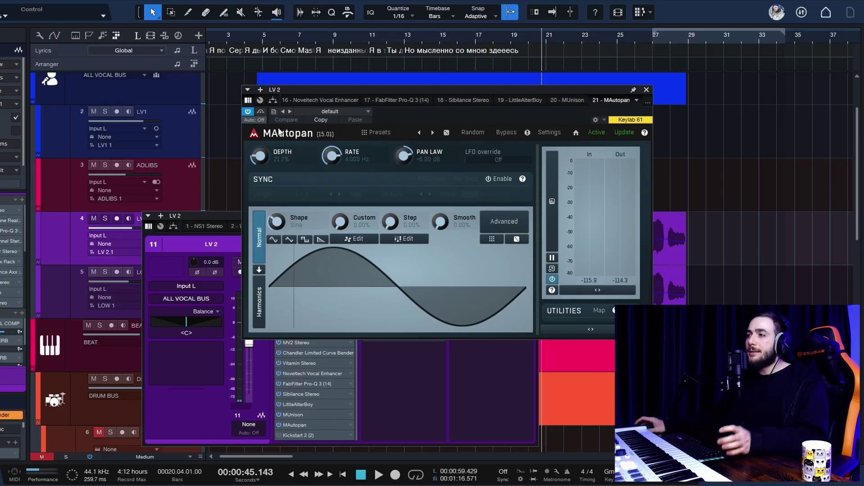
- Solo LV 2 and raise the MAutopan Depth to about 48.8% during playback, and stop playback
mouse_move(123, 229)
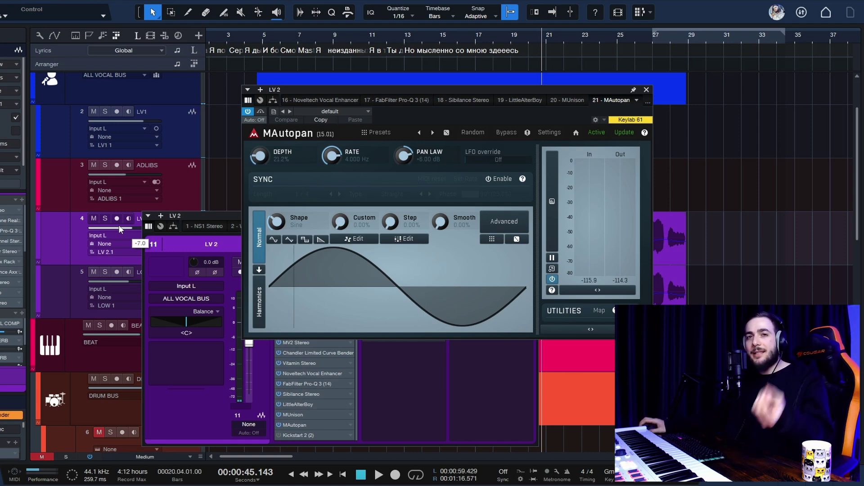
left_click(104, 219)
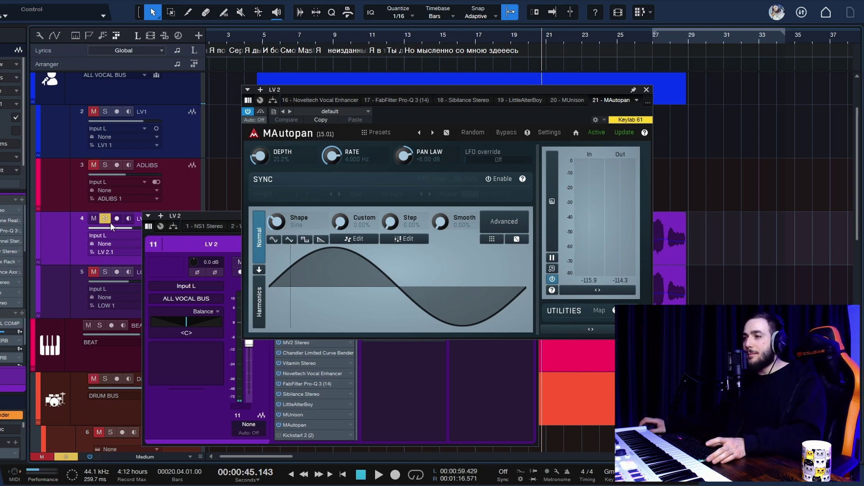
key("space")
left_click_drag(263, 159, 264, 125)
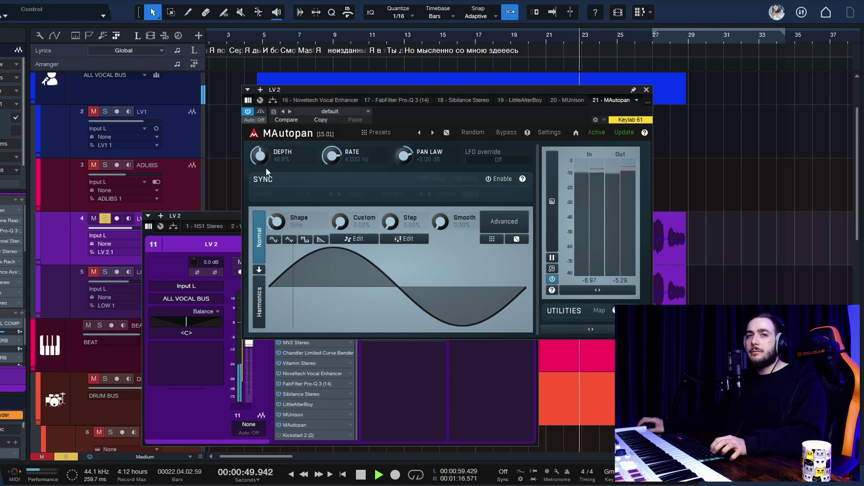
key("space")
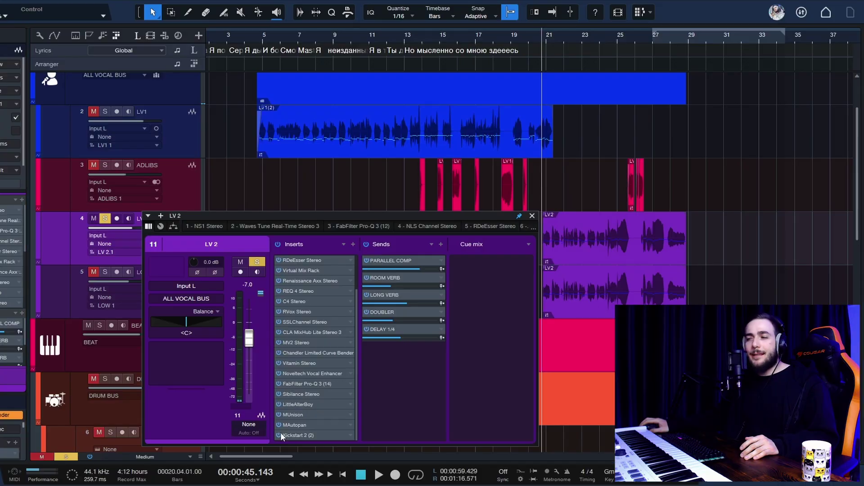
- Open Kickstart 2 on LV 2 and audition its Mix at 100% and at a lower amount during playback
double_click(294, 435)
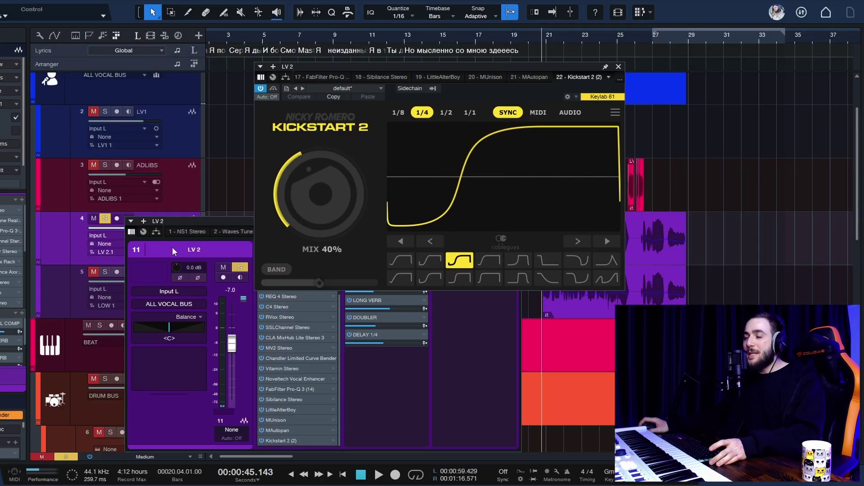
left_click_drag(338, 194, 338, 138)
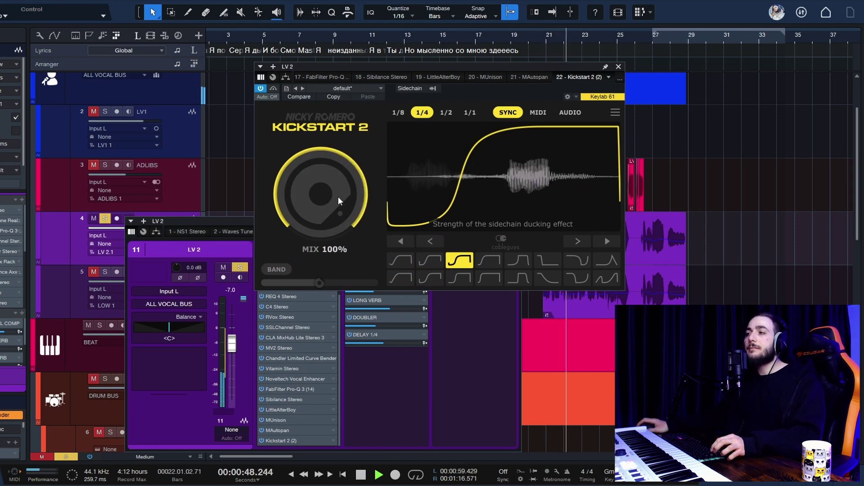
left_click_drag(338, 196, 338, 251)
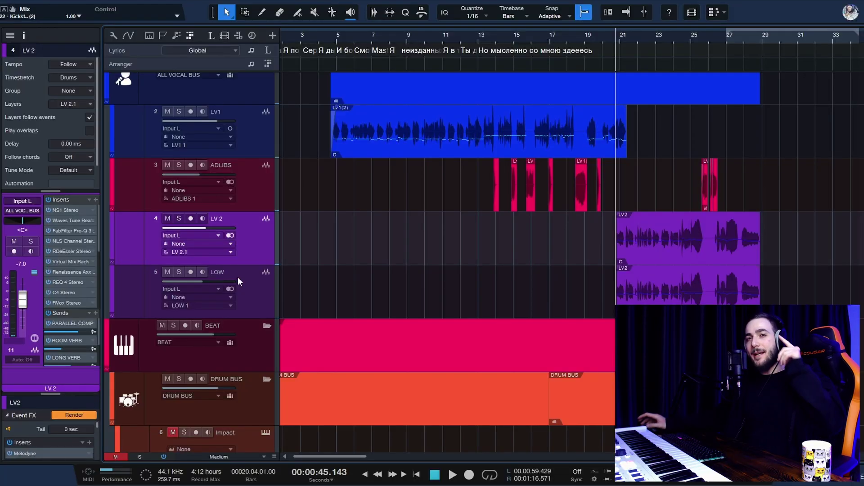
- Select the LOW track and open its LittleAlterBoy 5 insert to view the pitch and formant settings
left_click(122, 270)
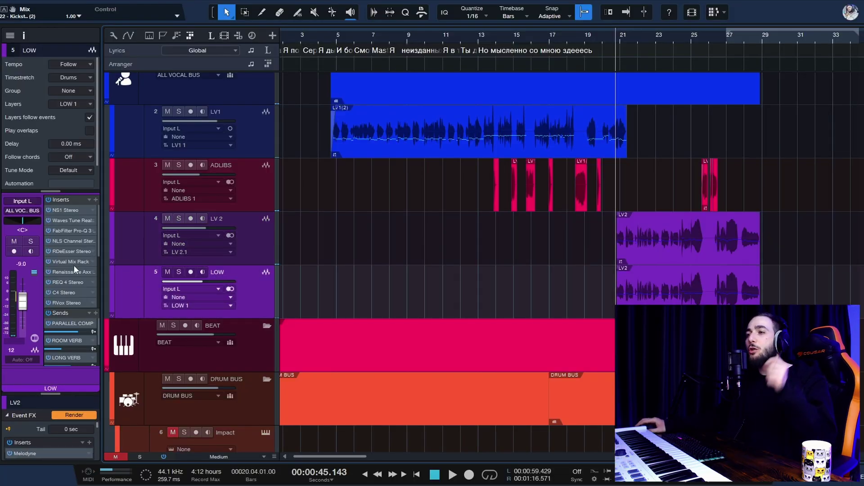
scroll(74, 269, "down", 5)
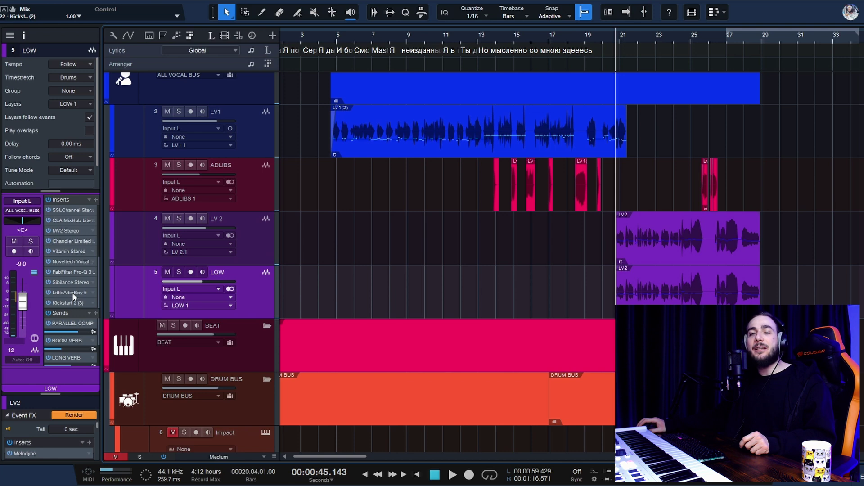
double_click(67, 293)
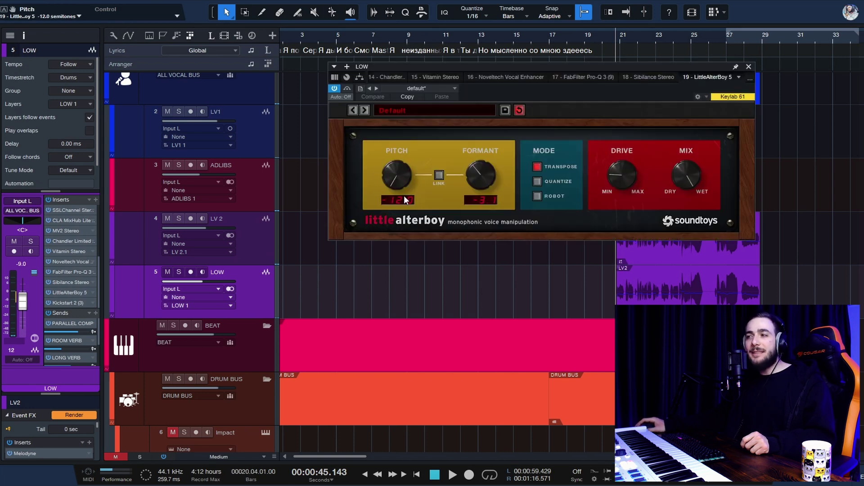
- Audition LOW soloed with LV 2, in the full mix, and alone with LittleAlterBoy 5 bypassed, and unsolo it
left_click(179, 272)
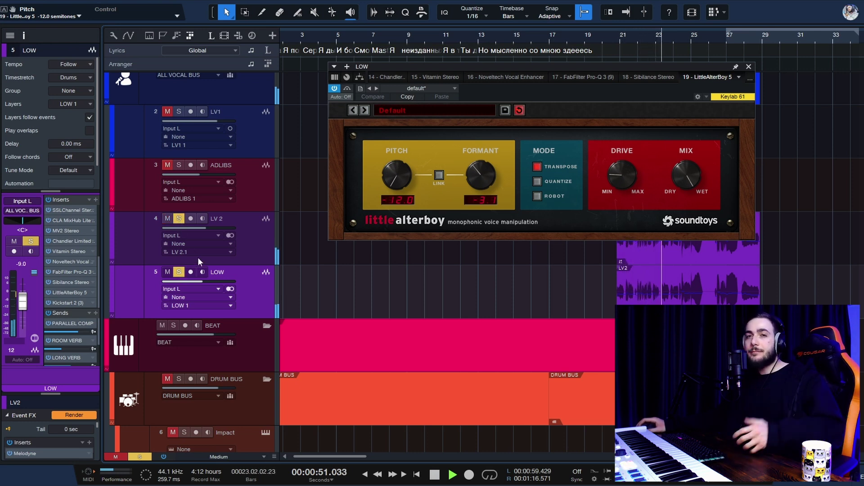
left_click(180, 219)
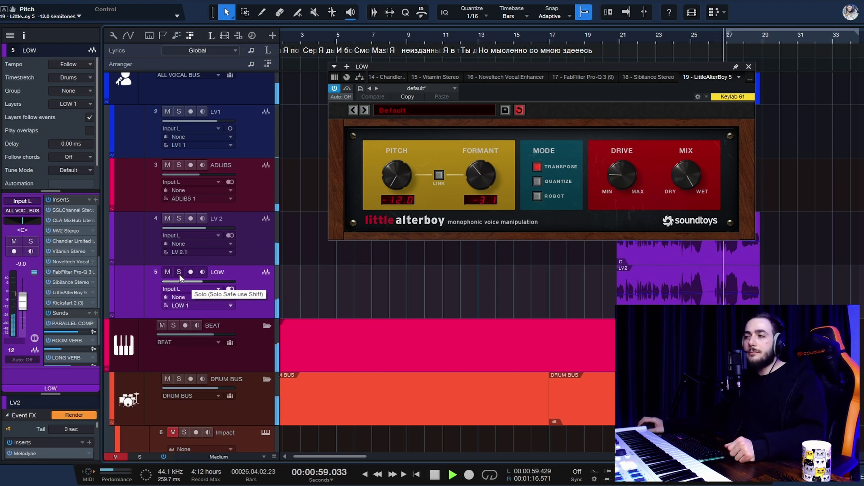
left_click(180, 272)
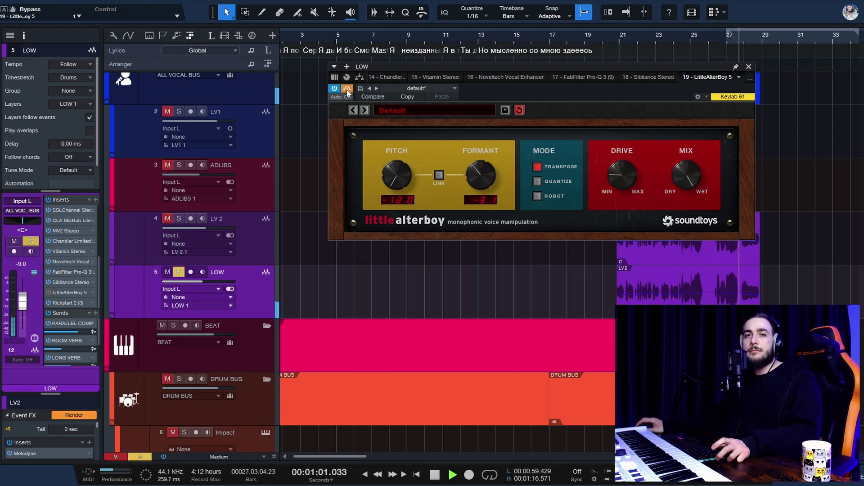
left_click(178, 275)
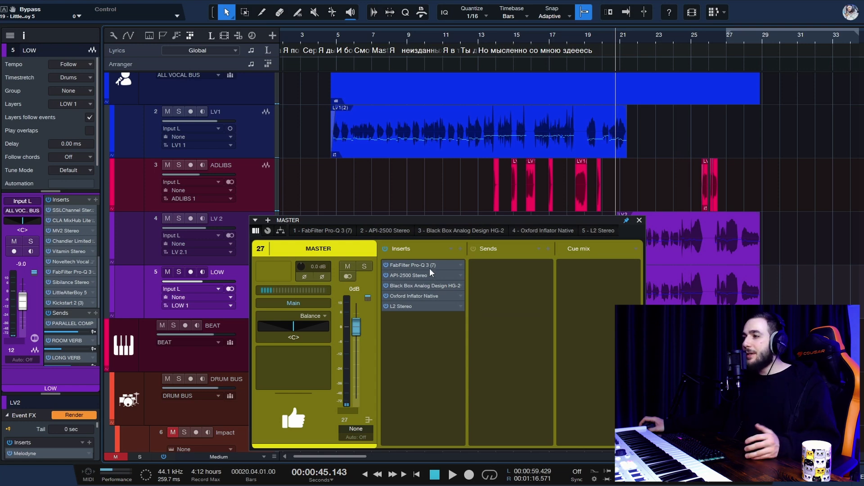
- Examine the FabFilter Pro-Q 3 and API-2500 inserts on the MASTER channel
double_click(432, 266)
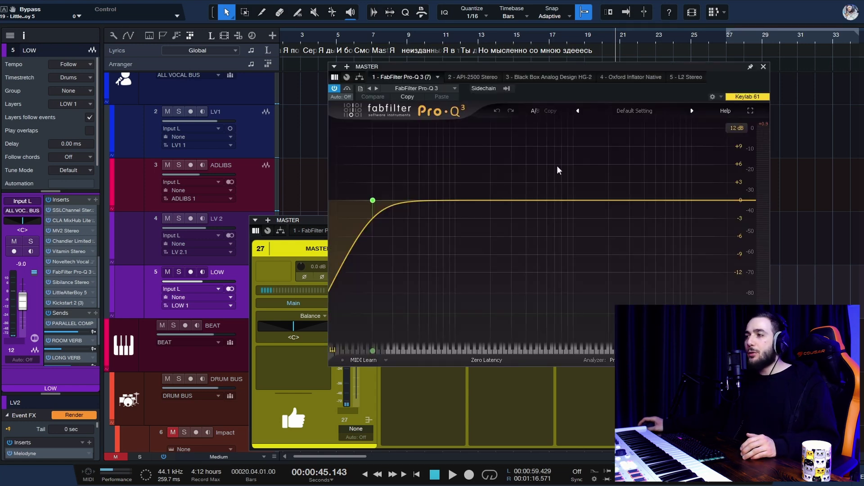
left_click(763, 67)
double_click(403, 275)
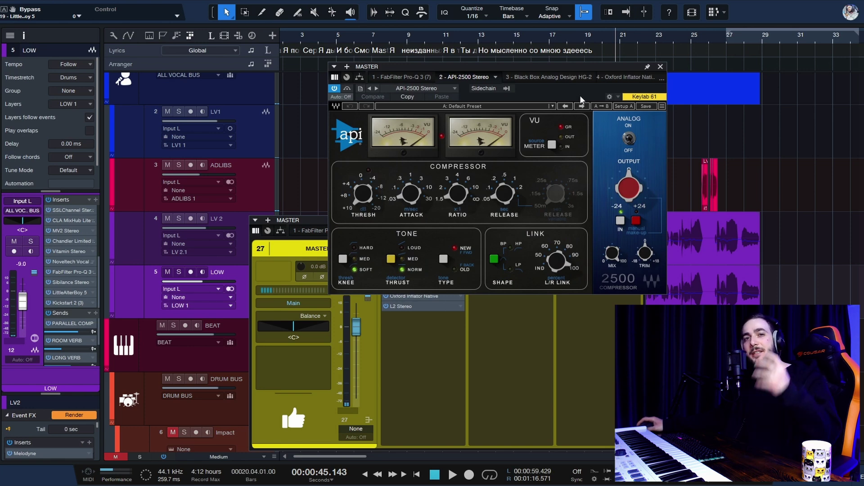
left_click(660, 67)
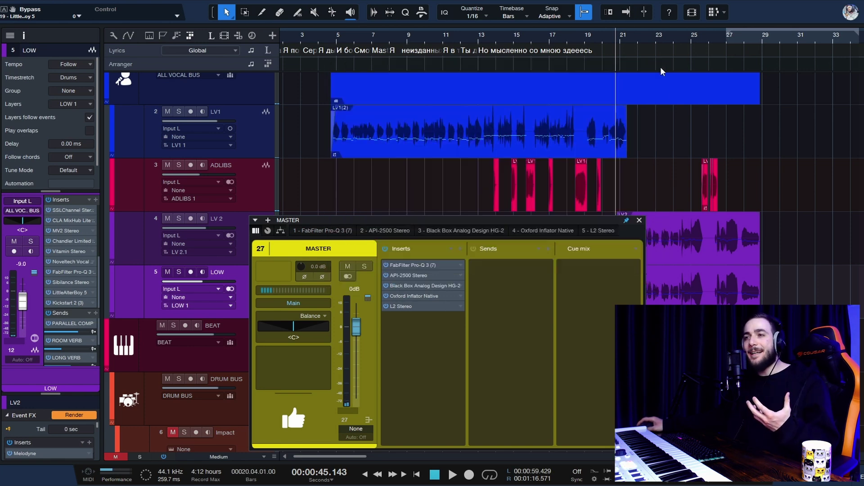
- Examine the Black Box Analog Design HG-2, Oxford Inflator and L2 inserts on the MASTER channel
double_click(407, 286)
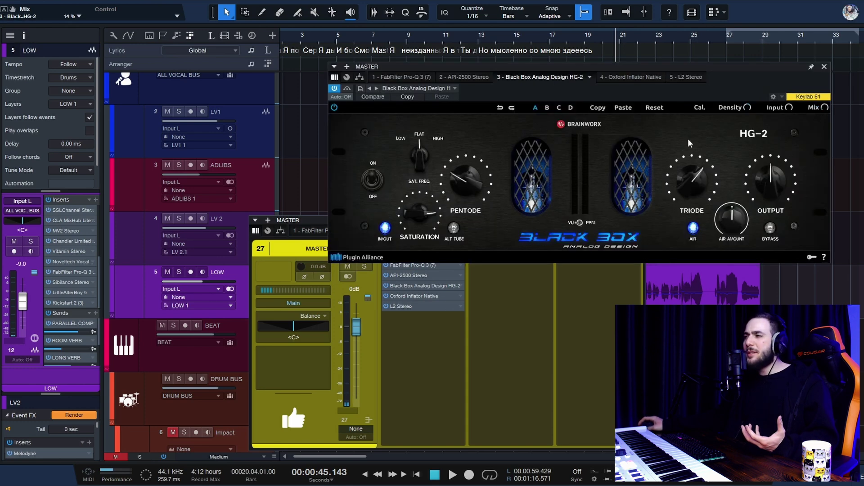
left_click(824, 66)
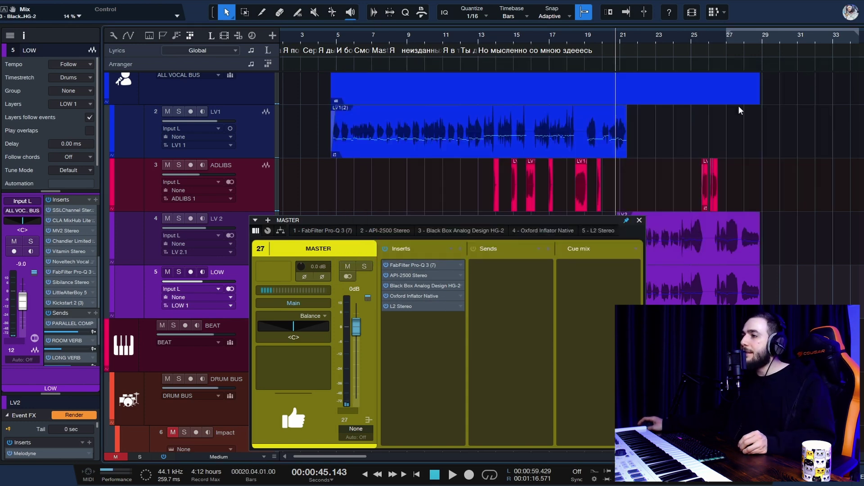
double_click(396, 296)
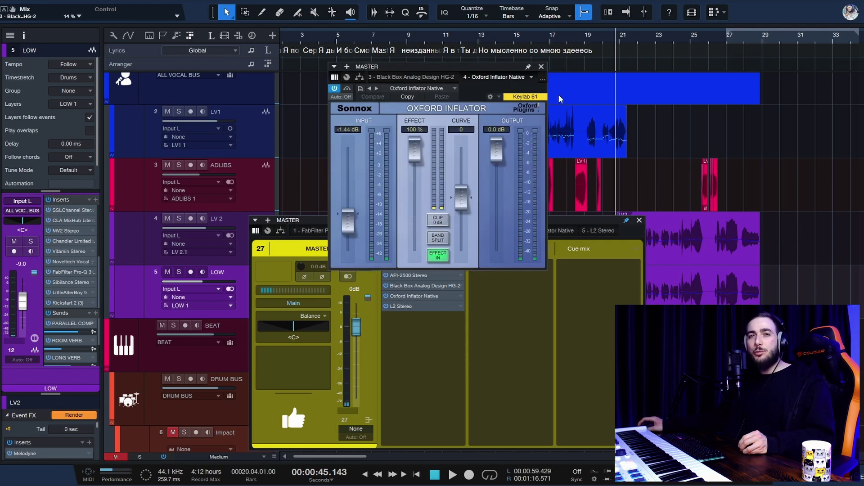
left_click(541, 67)
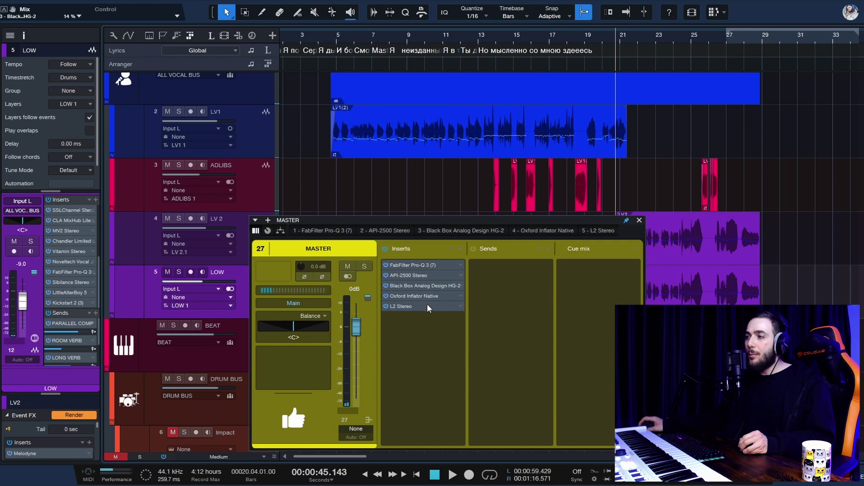
double_click(401, 307)
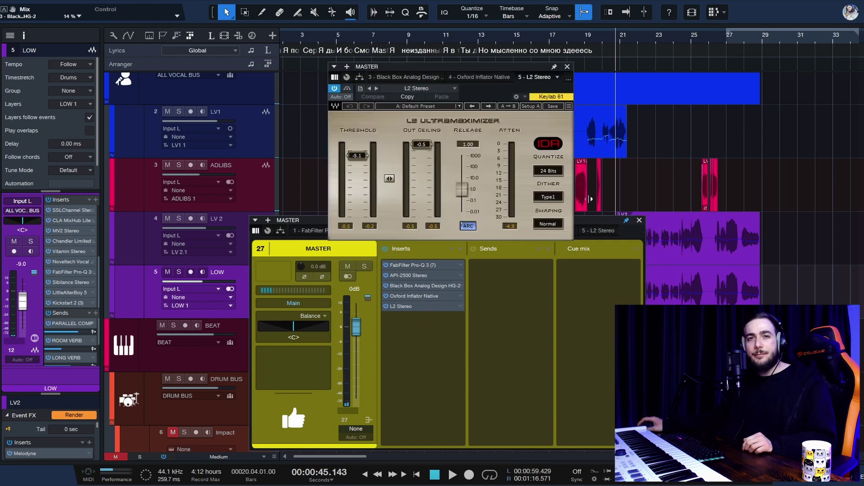